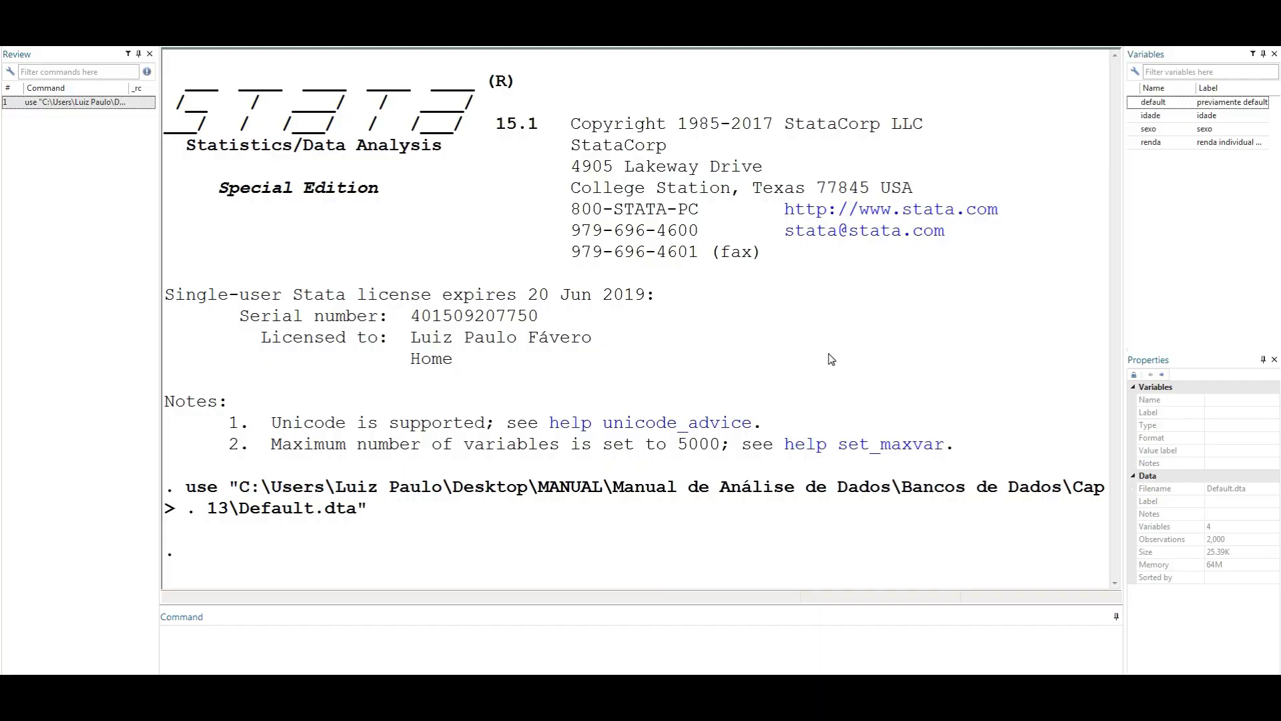
# Step: Describe the variables of the loaded Default.dta dataset with desc and open its observations with the edit command
pyautogui.click(536, 632)
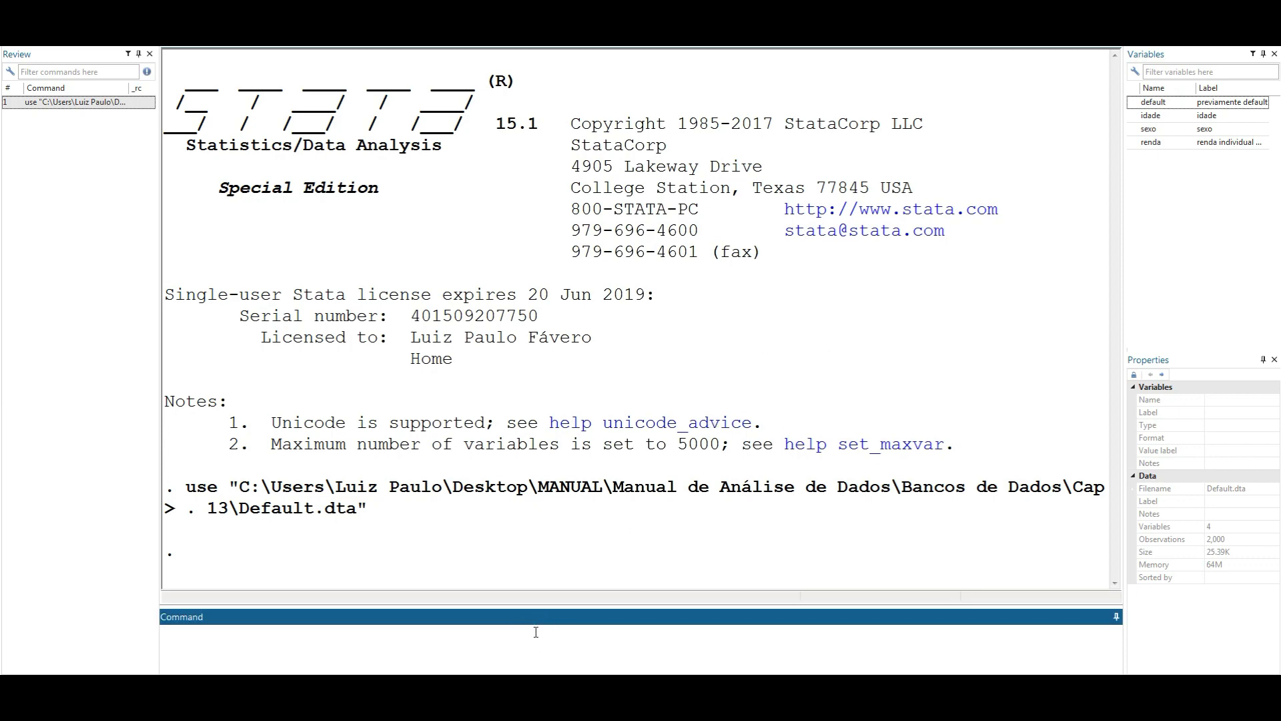
pyautogui.write('desc')
pyautogui.press('Return')
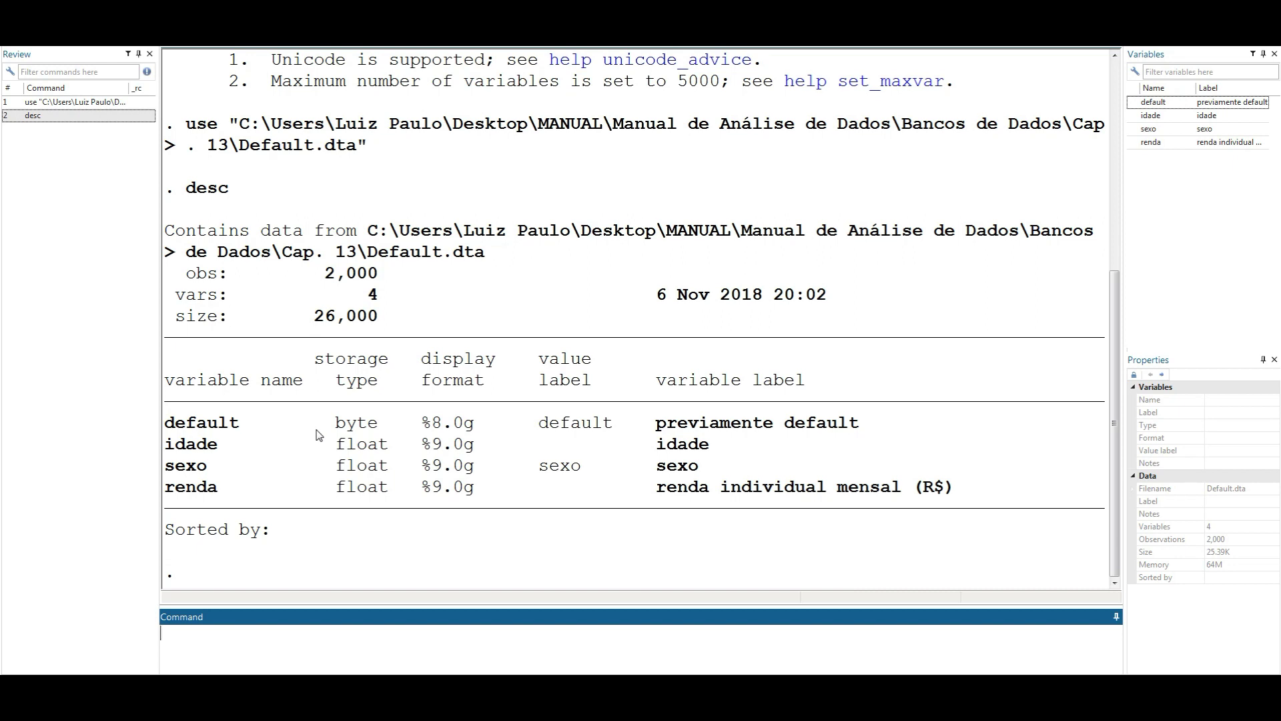
pyautogui.click(286, 640)
pyautogui.write('edit')
pyautogui.press('Return')
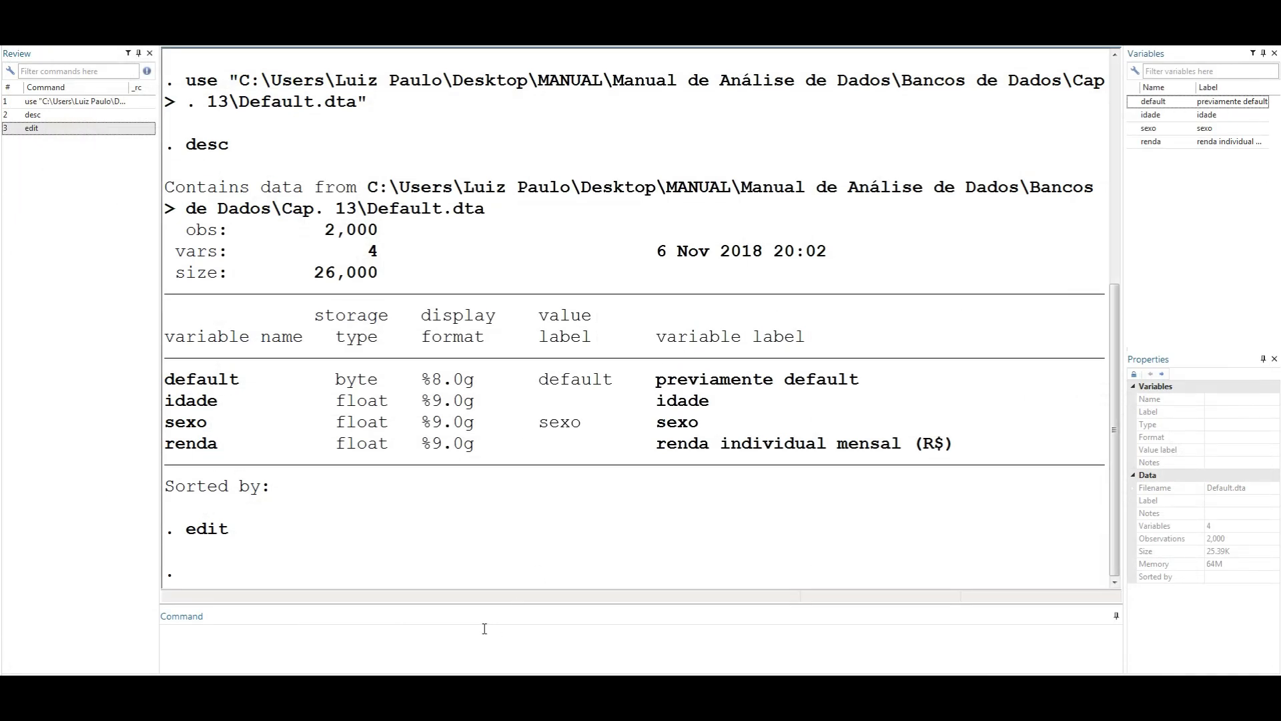
# Step: Tabulate the frequencies of the variable default with the tab command
pyautogui.click(471, 637)
pyautogui.write('tab ')
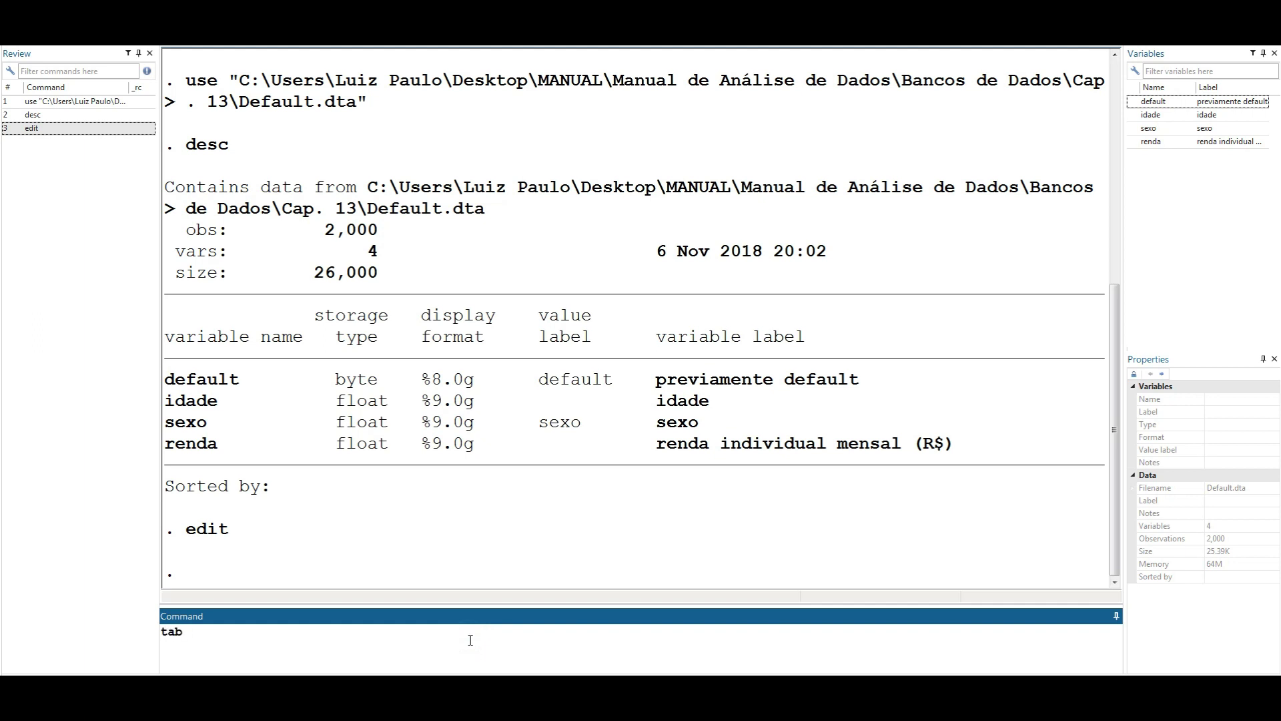
pyautogui.write('default')
pyautogui.press('Return')
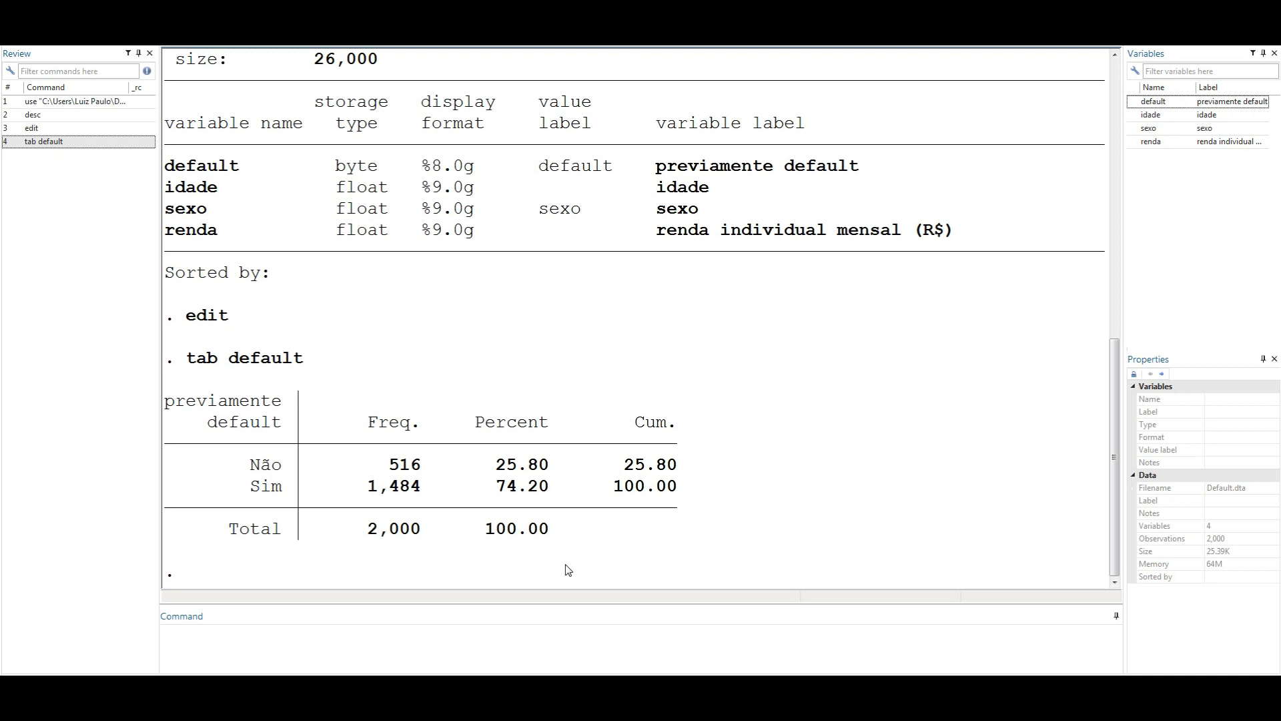
# Step: Estimate a logit model with default as the dependent variable and idade, sexo and renda as predictors
pyautogui.click(501, 651)
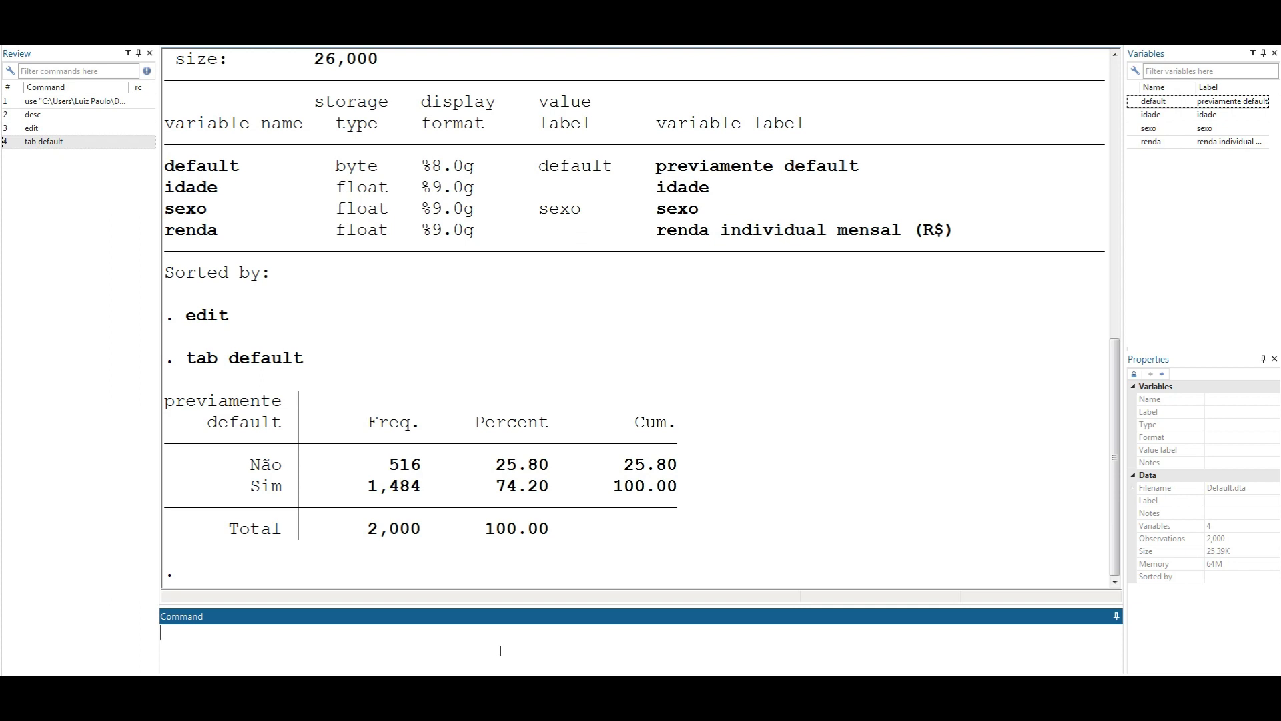
pyautogui.write('logit')
pyautogui.doubleClick(1134, 101)
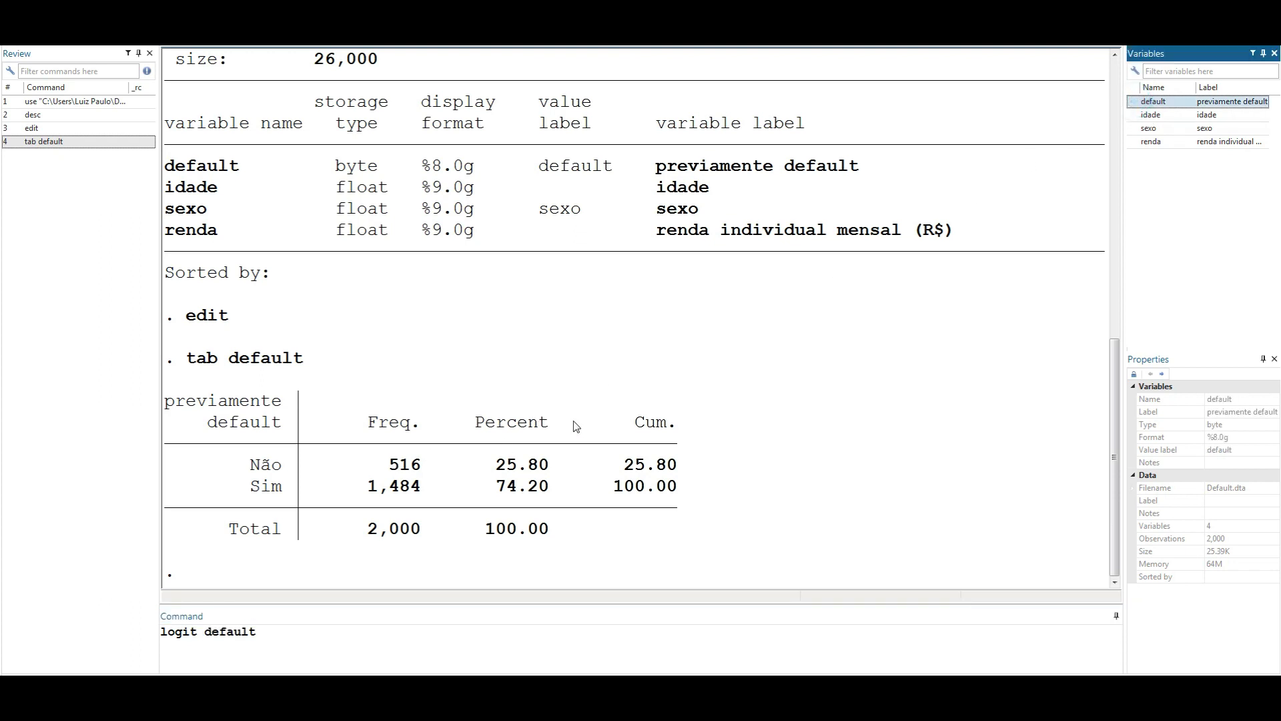
pyautogui.doubleClick(1134, 115)
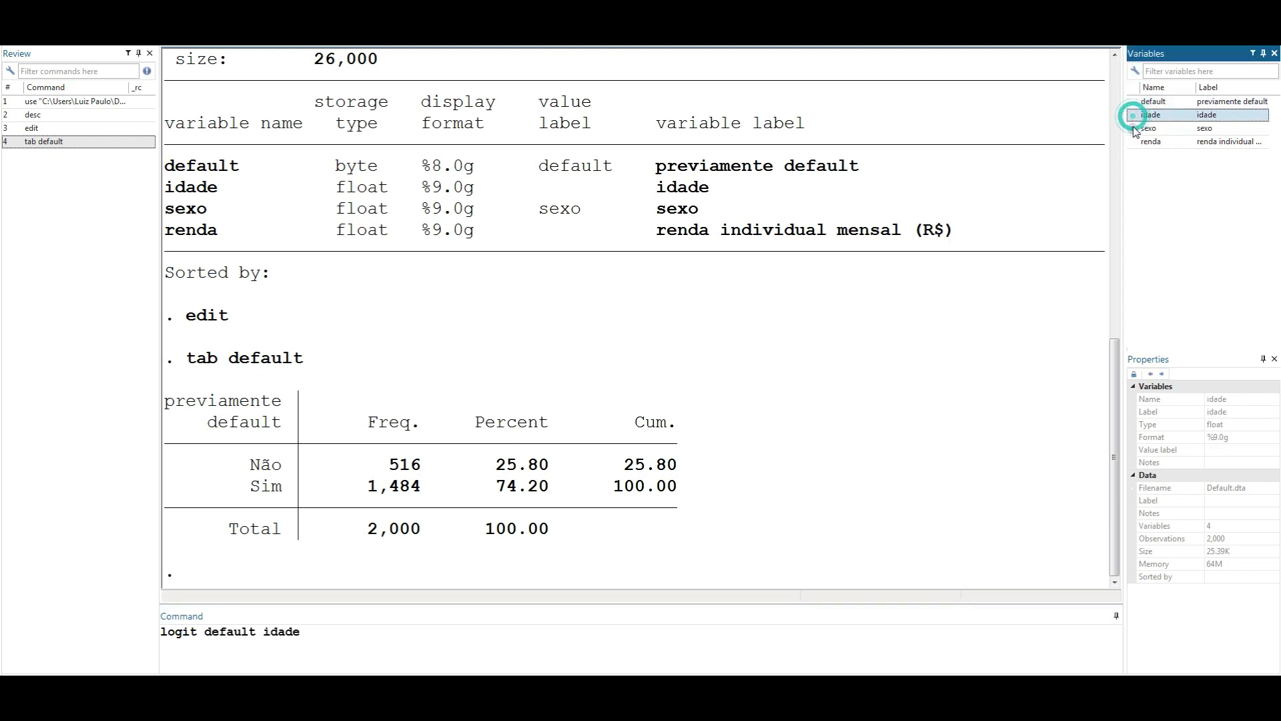
pyautogui.doubleClick(1134, 128)
pyautogui.doubleClick(1135, 142)
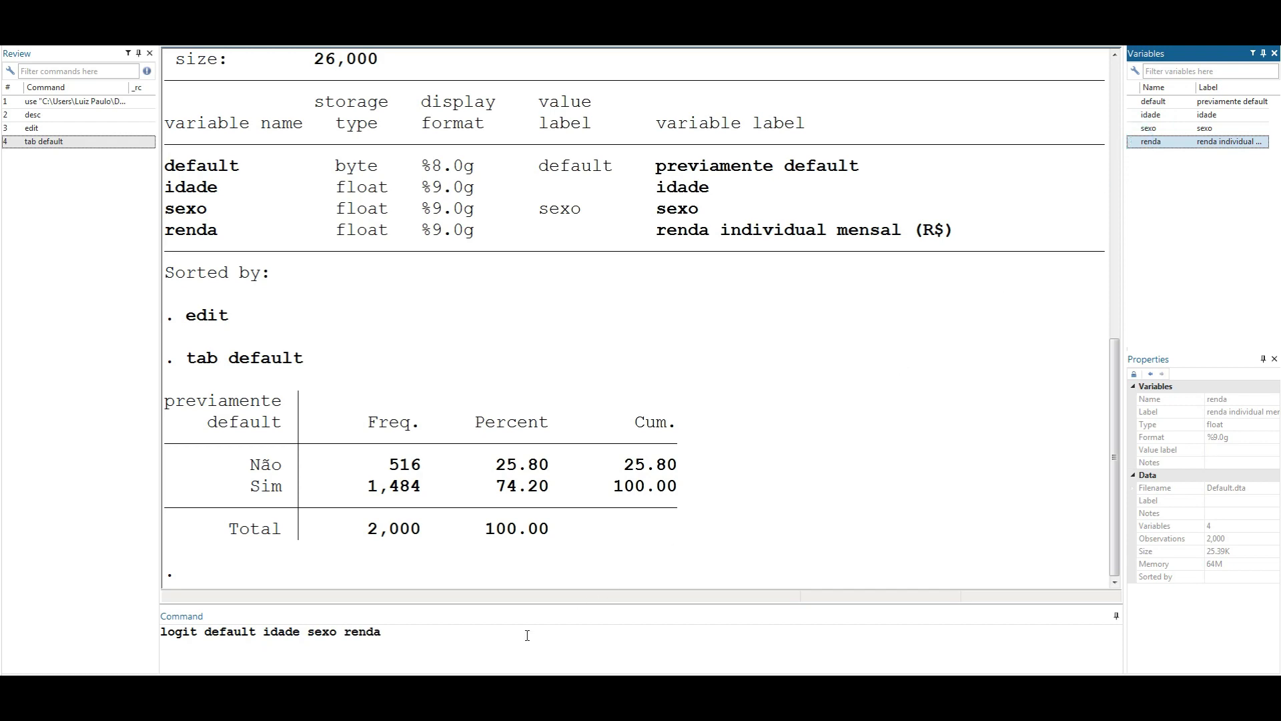
pyautogui.press('Return')
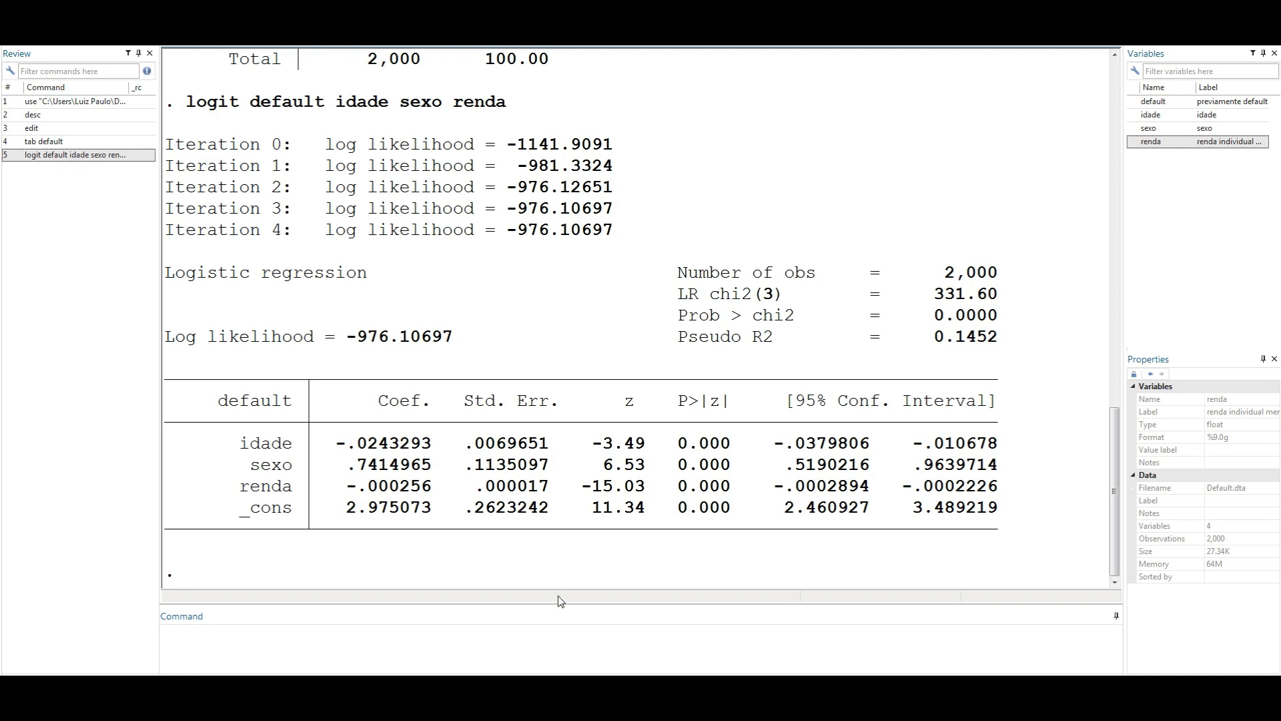
# Step: Predict the default probabilities from the logit model into a new variable prob and open the dataset with edit
pyautogui.click(538, 628)
pyautogui.write('predict')
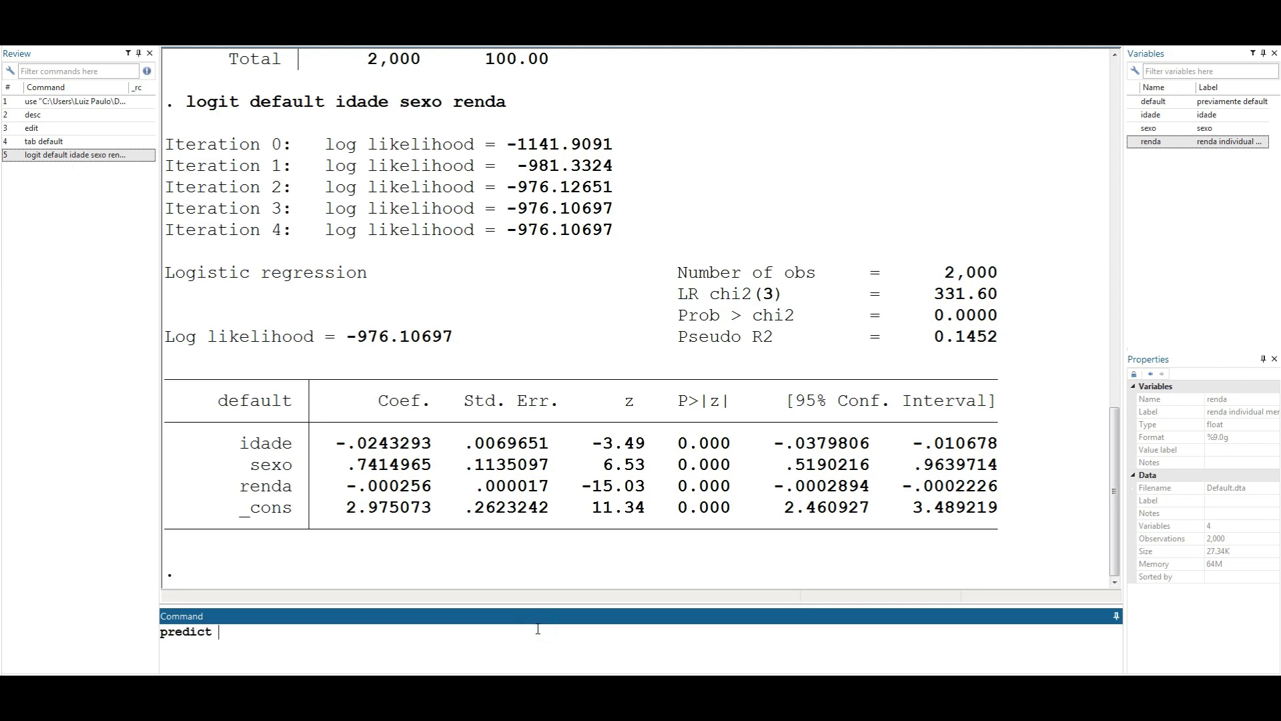
pyautogui.write(' prob')
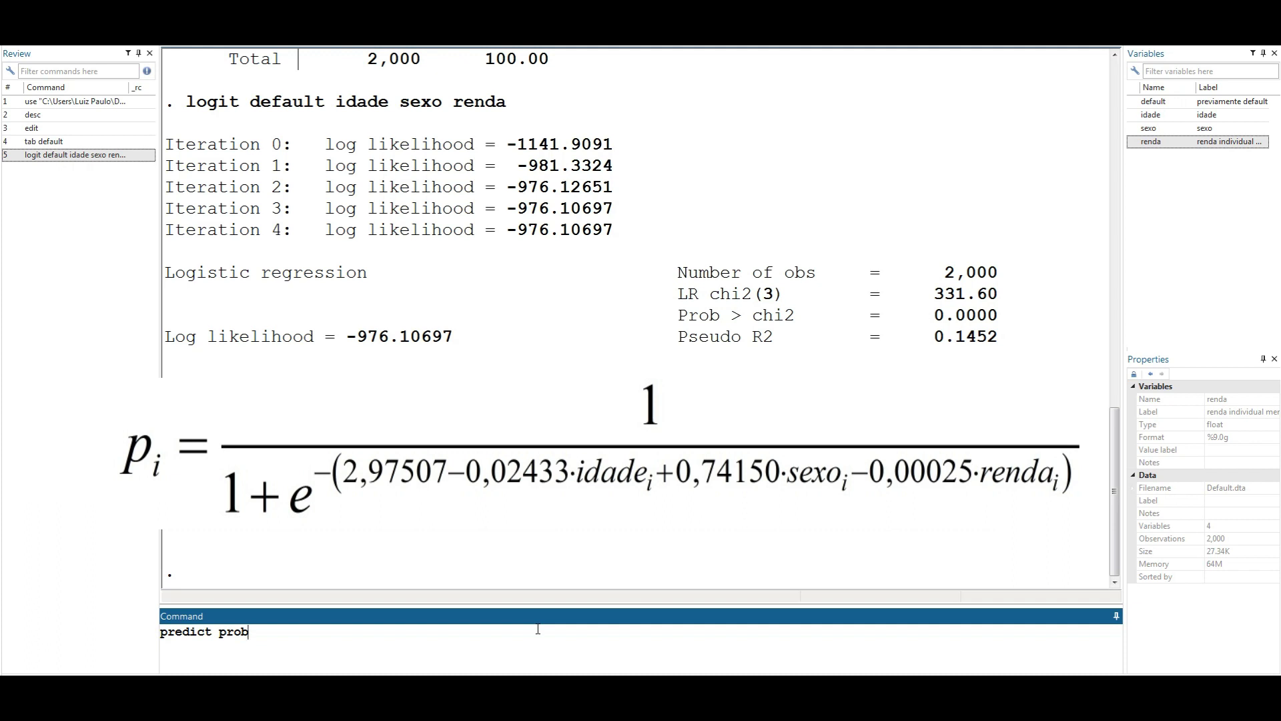
pyautogui.press('Return')
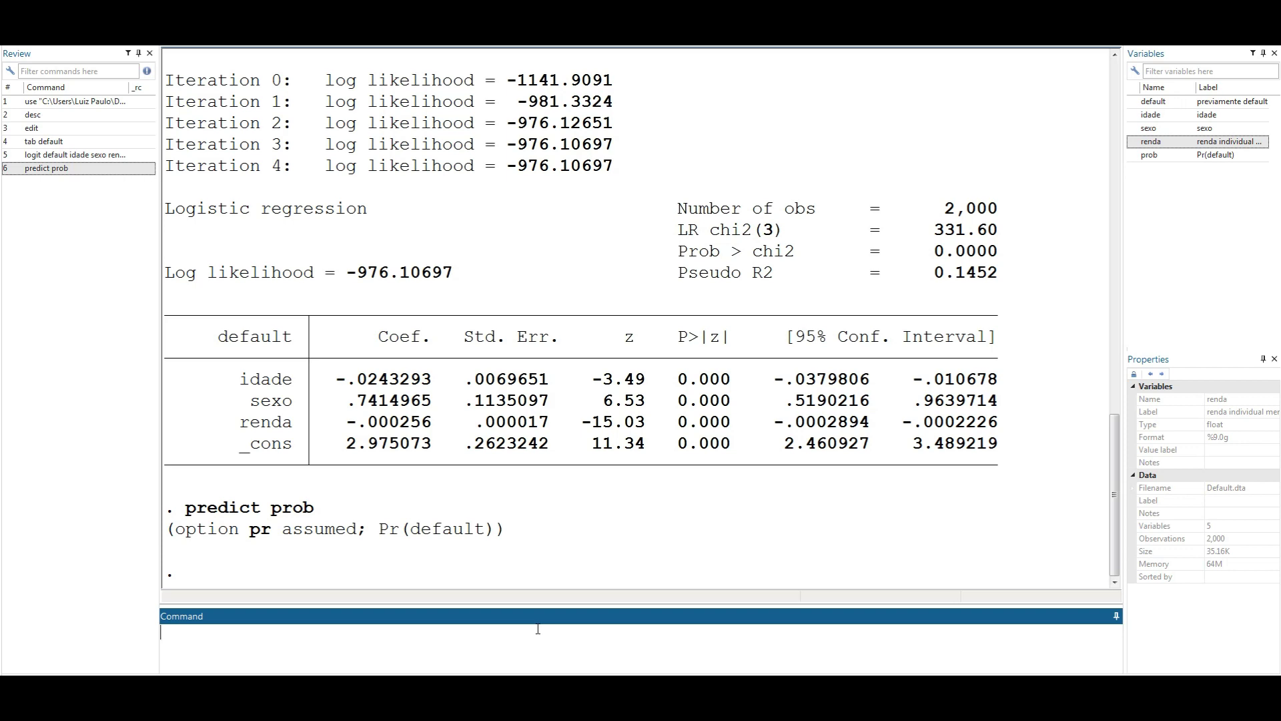
pyautogui.write('edit')
pyautogui.press('Return')
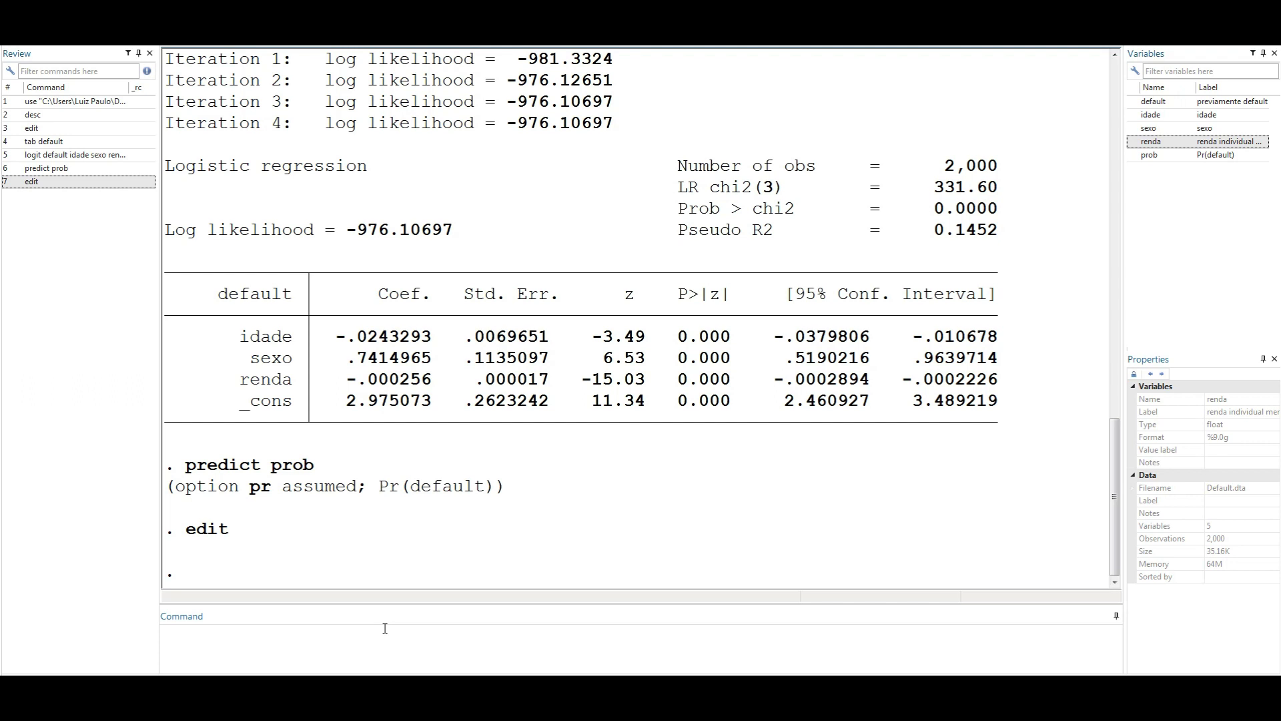
# Step: Produce the logit model's classification table with estat class using a cutoff of 0.5
pyautogui.click(374, 642)
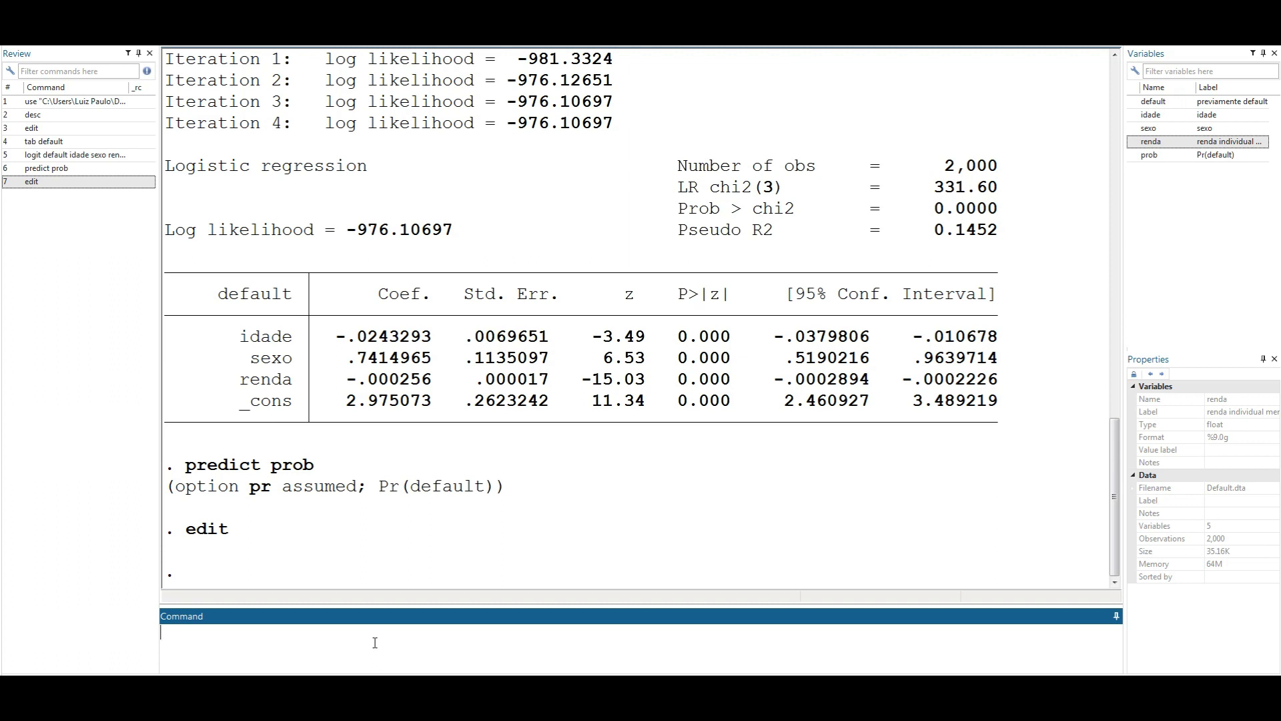
pyautogui.write('estat class, cutoff')
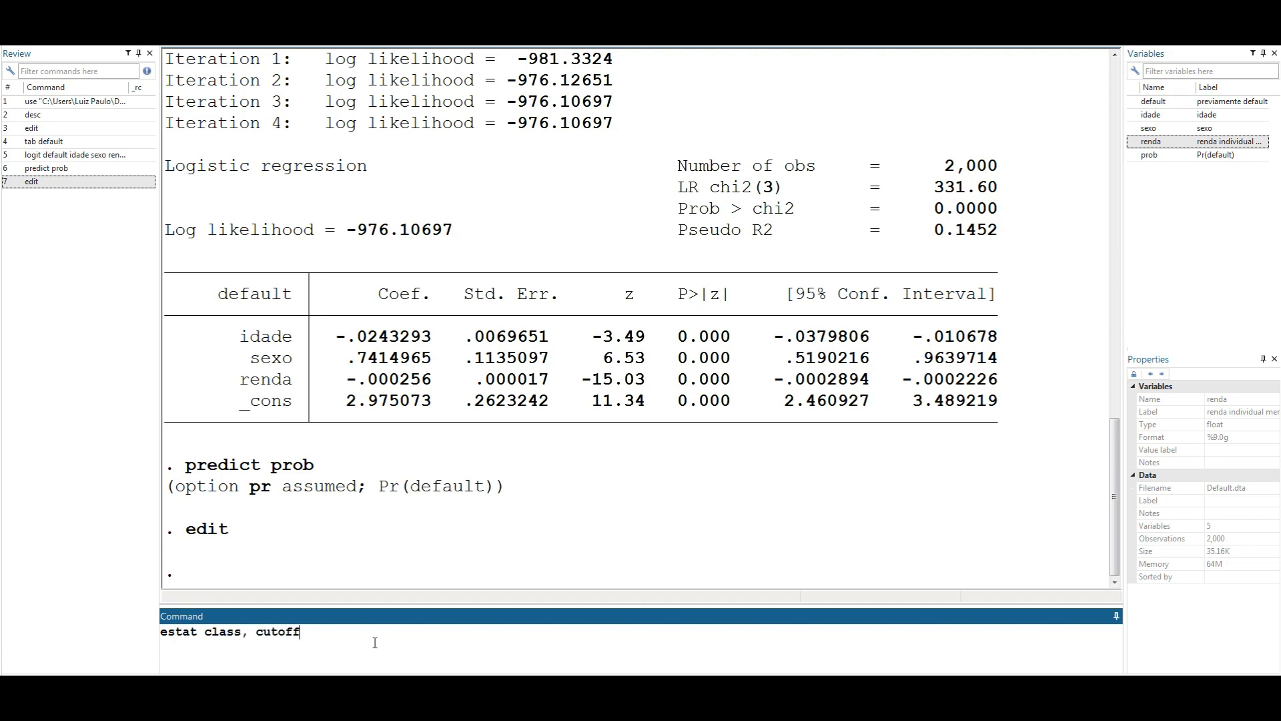
pyautogui.write('(0.5)')
pyautogui.press('Return')
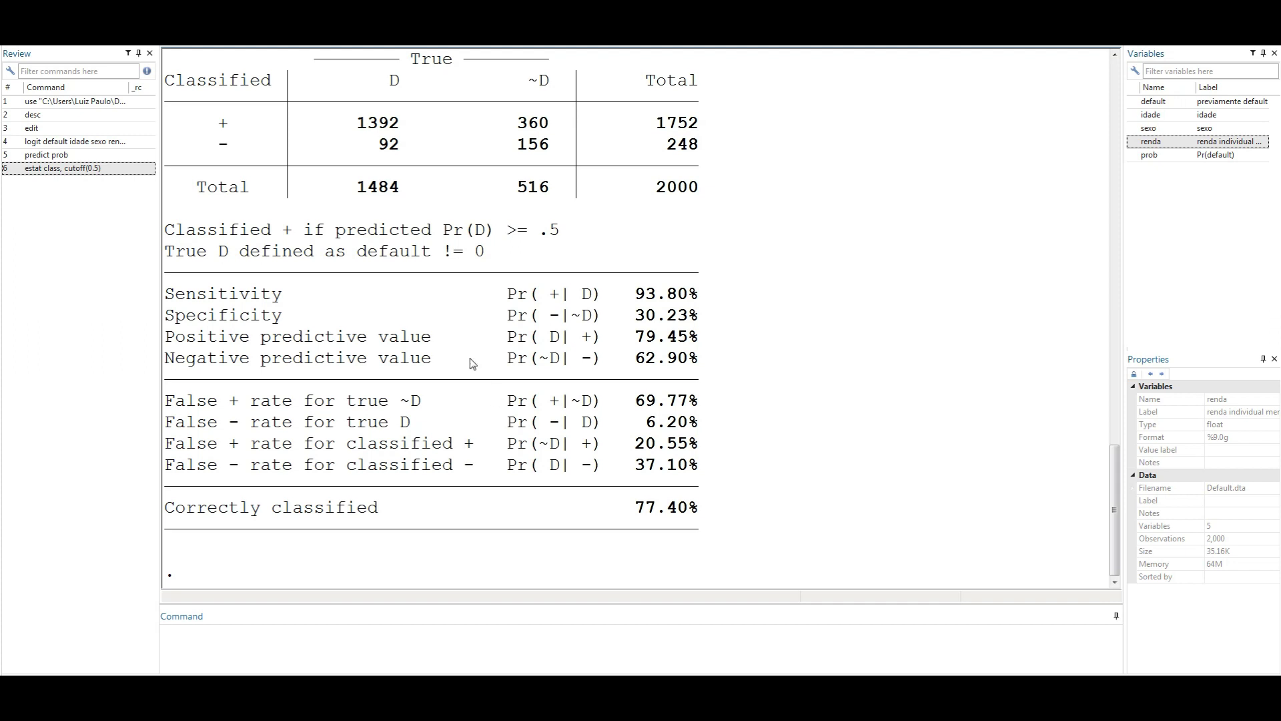
# Step: Reuse the previous estat class command to produce the classification table with a cutoff of 0.7
pyautogui.click(96, 168)
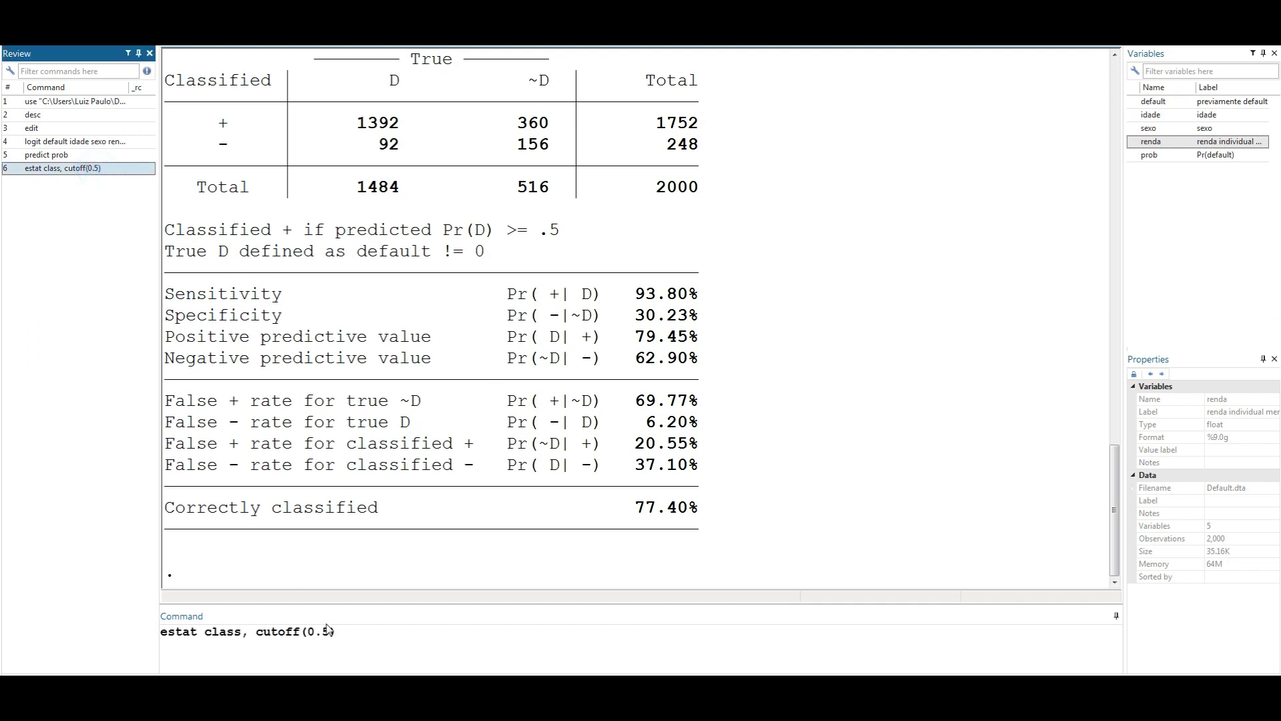
pyautogui.click(342, 649)
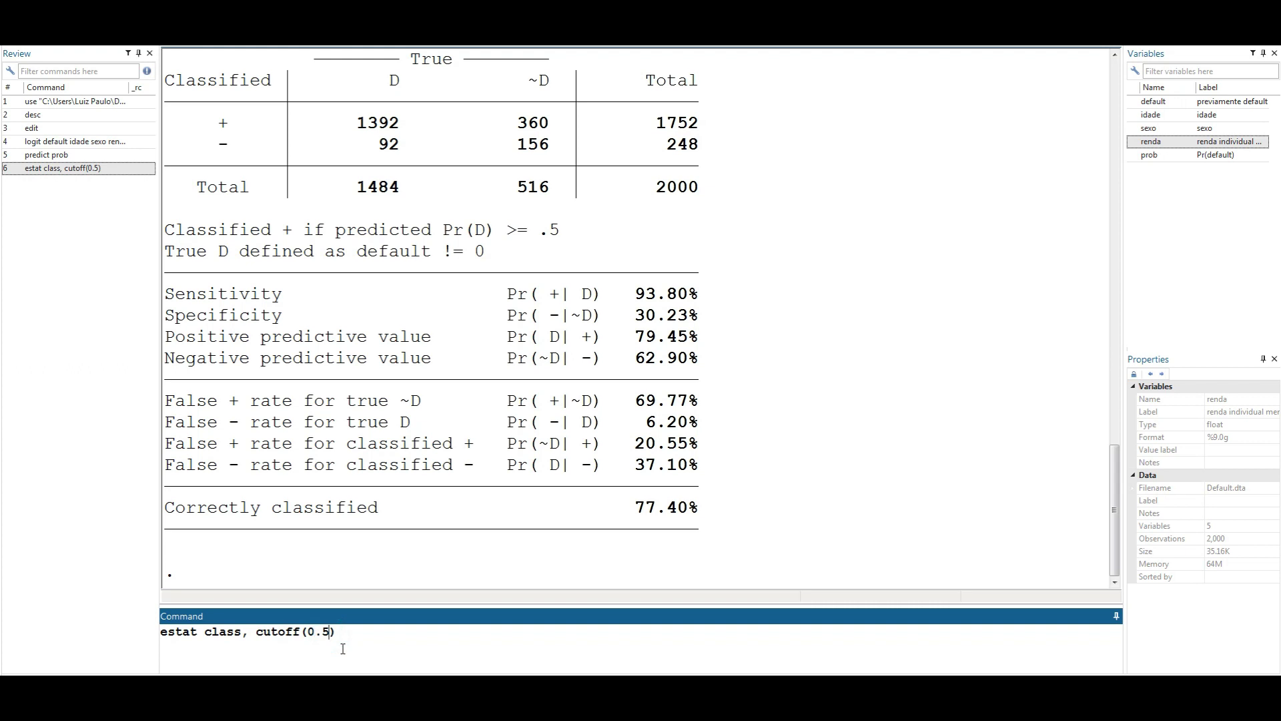
pyautogui.press('BackSpace')
pyautogui.write('7')
pyautogui.press('Return')
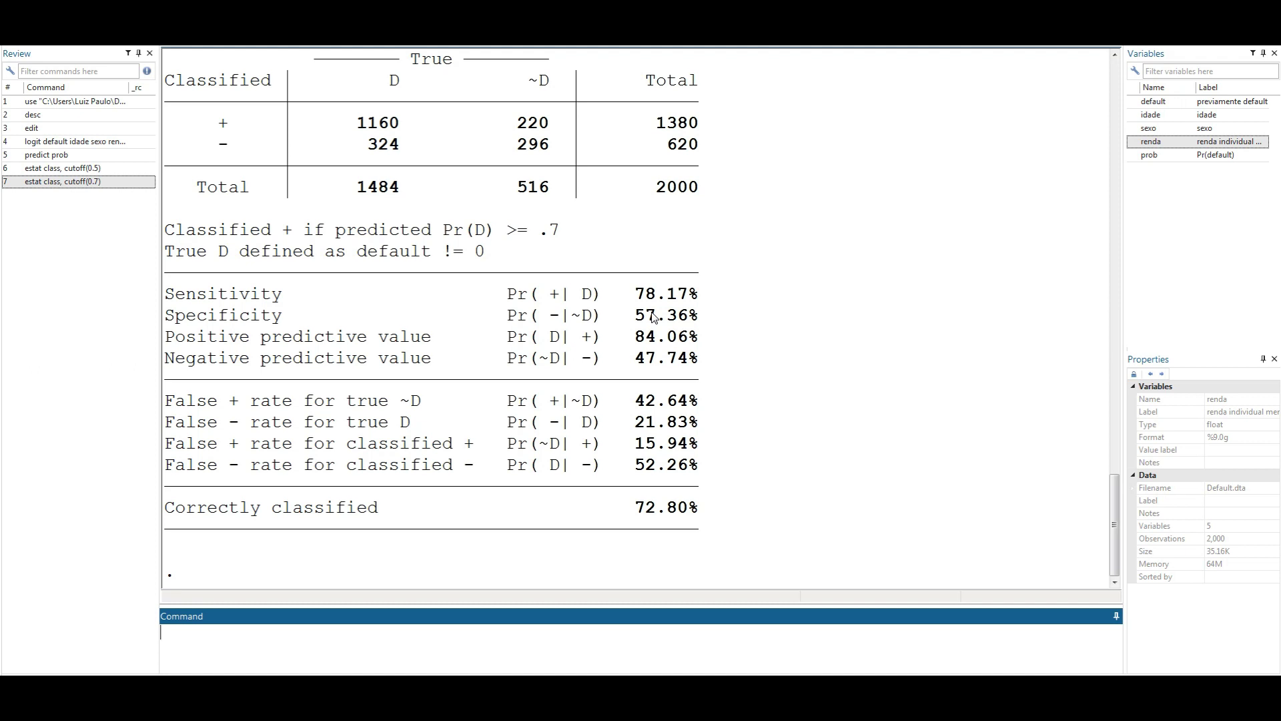
pyautogui.click(927, 458)
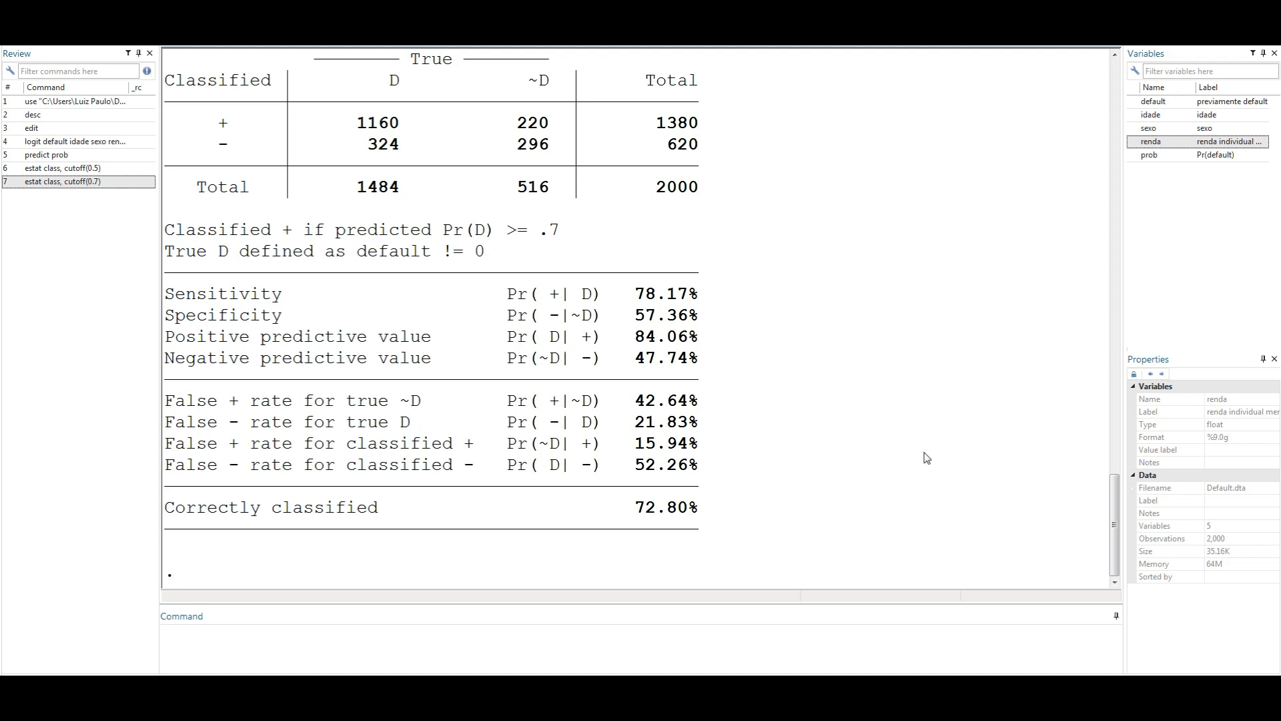